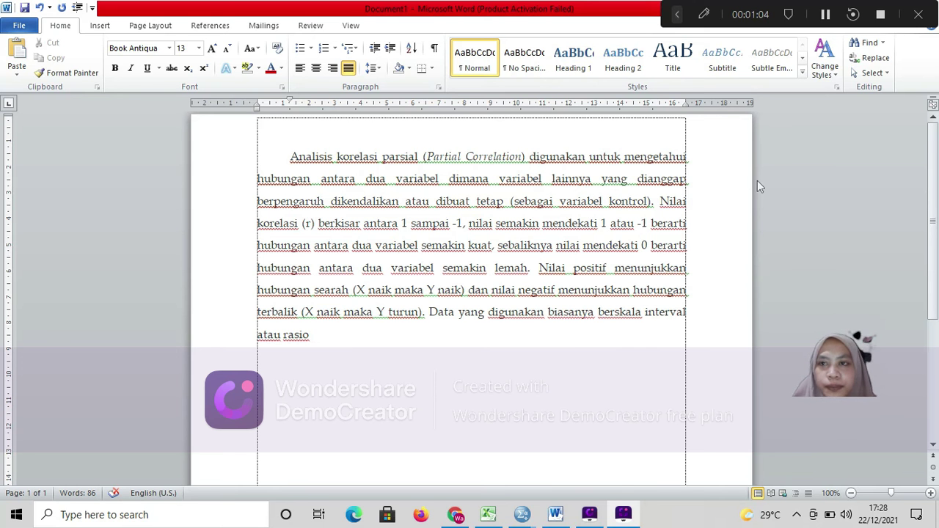
left_click(823, 21)
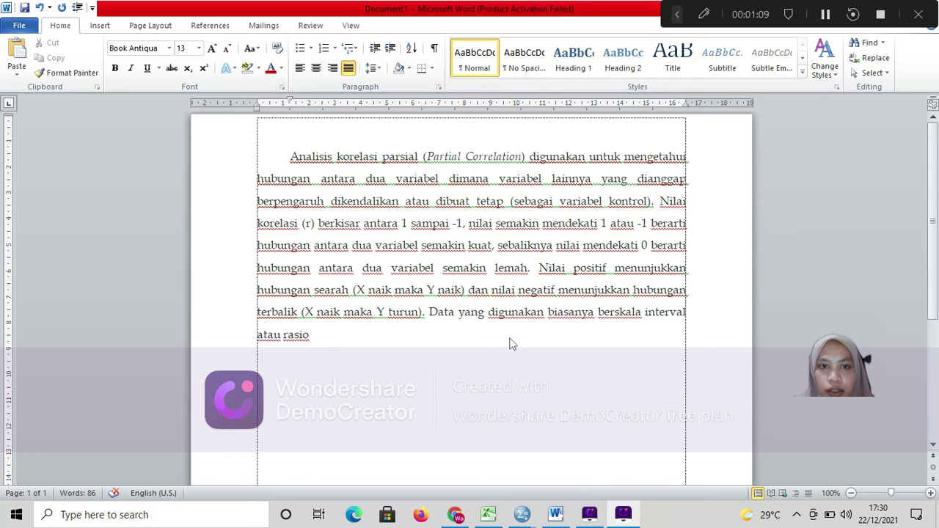
Switch to the Excel workbook and copy range B2:D14 with the Kecerdasan, Prestasi Belajar and Tingkat Stress values
left_click(489, 515)
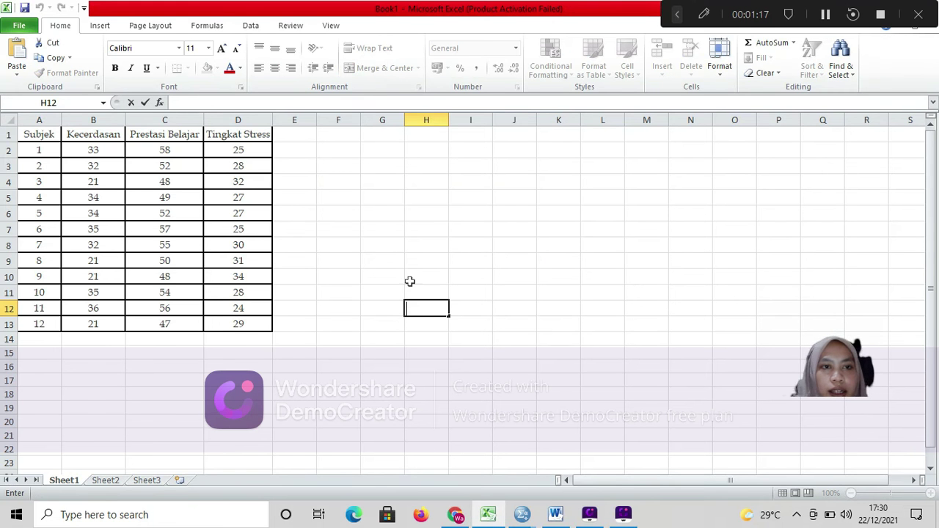
left_click(258, 338)
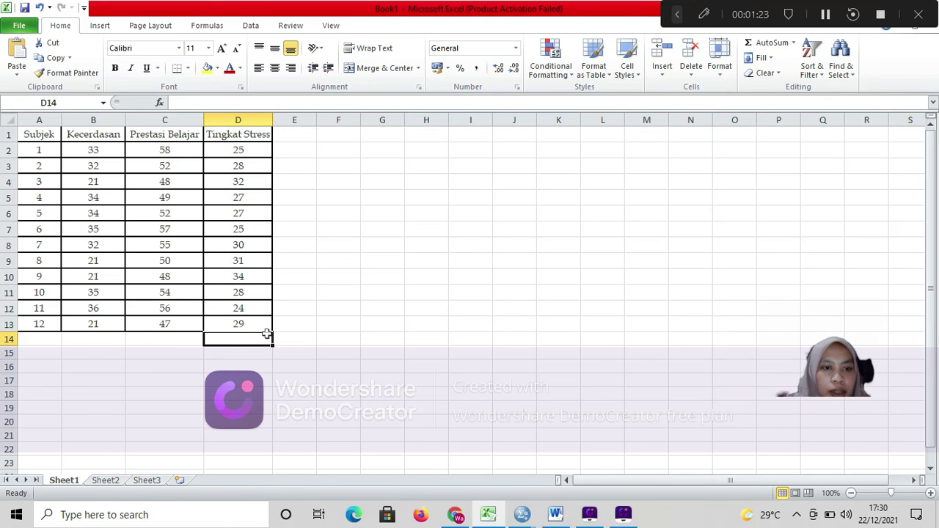
left_click(255, 328)
left_click_drag(253, 350, 252, 351)
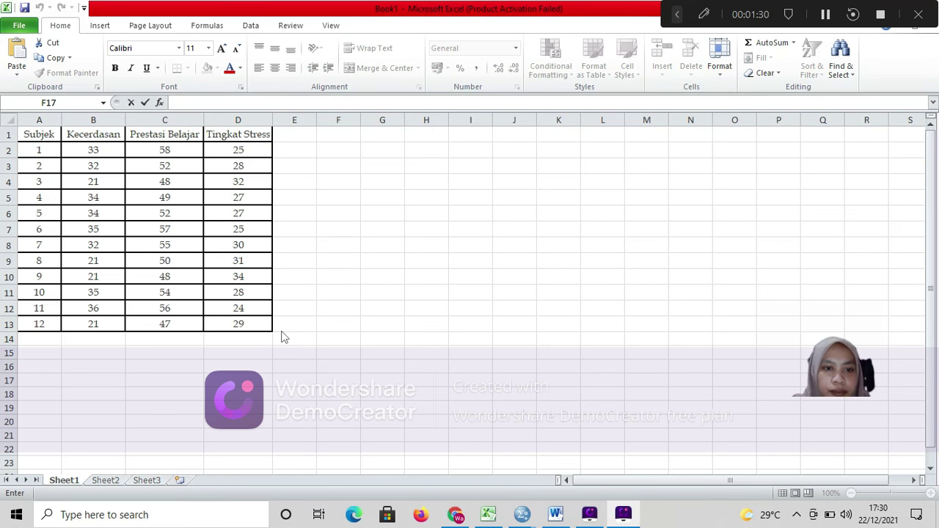
left_click(338, 380)
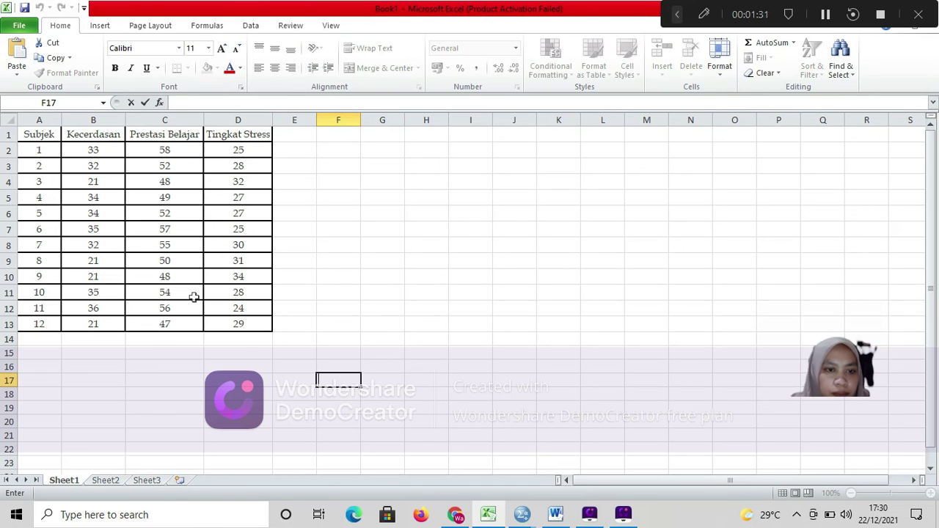
left_click(253, 330)
left_click(258, 348)
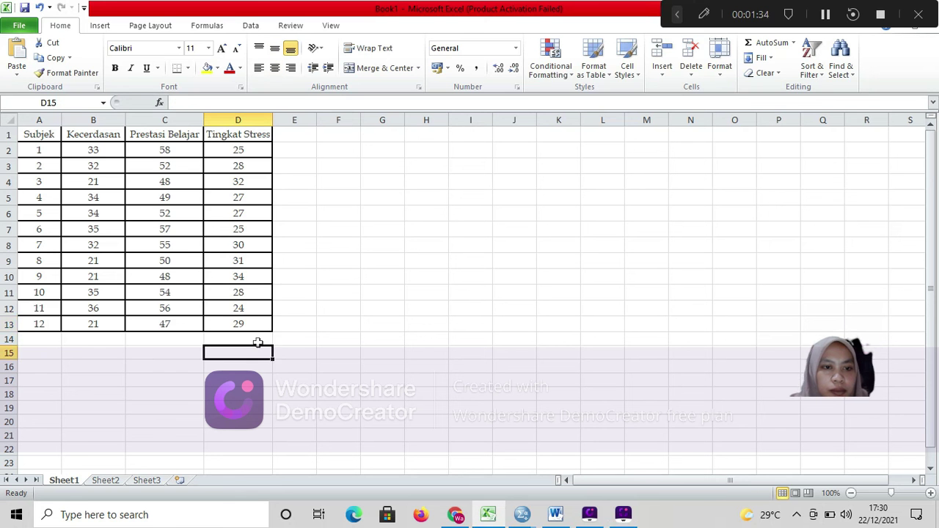
left_click_drag(257, 336, 77, 150)
key("ctrl+c")
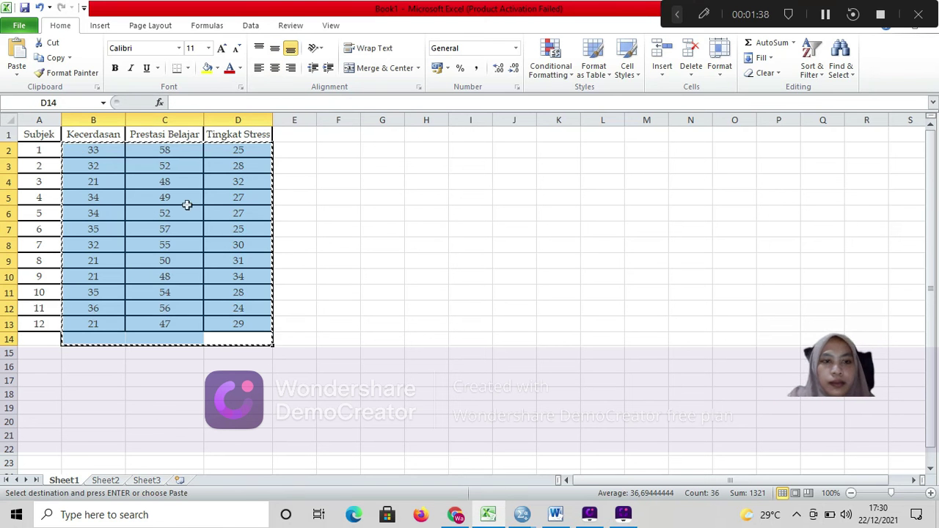
Switch to the SPSS Statistics Data Editor and paste the copied values into the first three columns from row 1
mouse_move(522, 516)
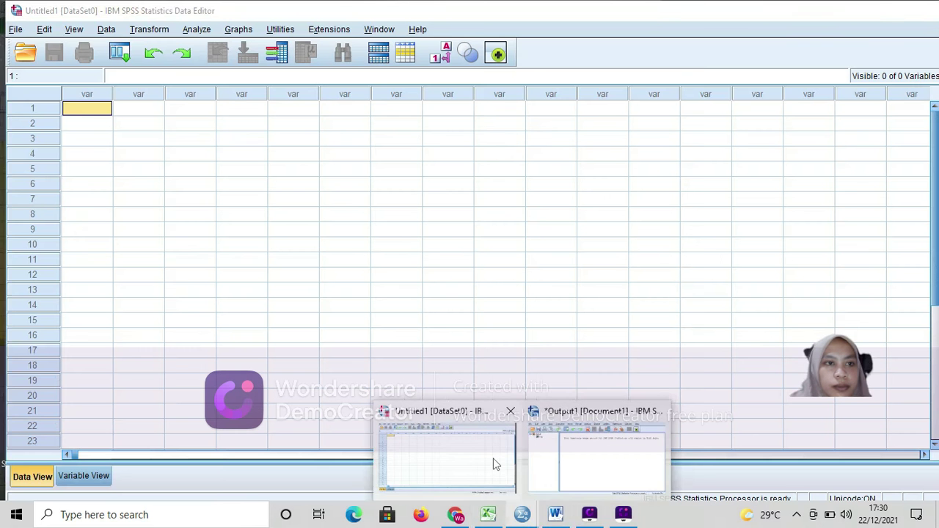
left_click(495, 464)
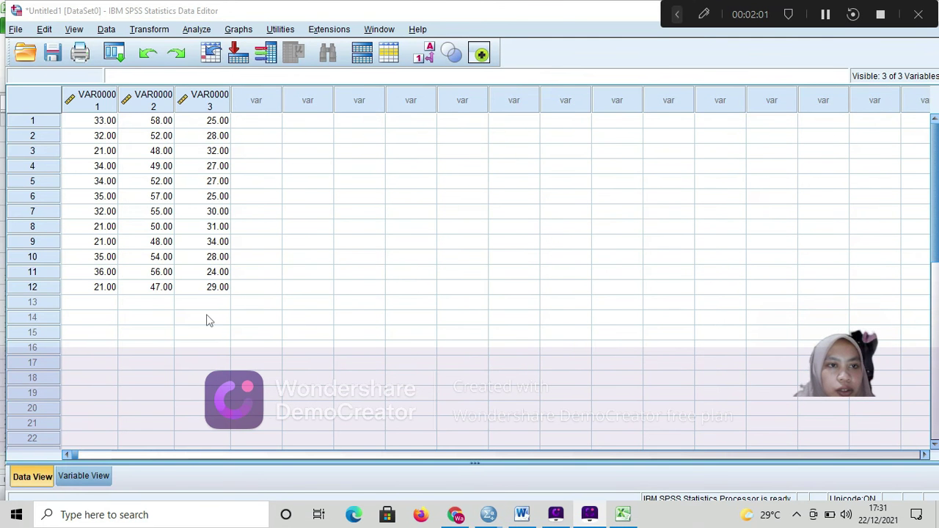
Rename the three variables, in order, as X1, X2 and Y in the variable definitions
left_click(83, 476)
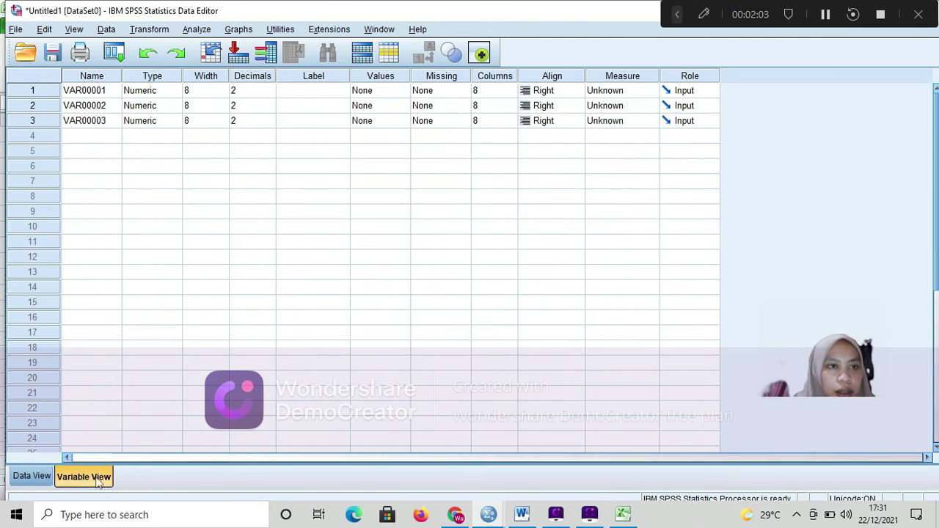
left_click(114, 94)
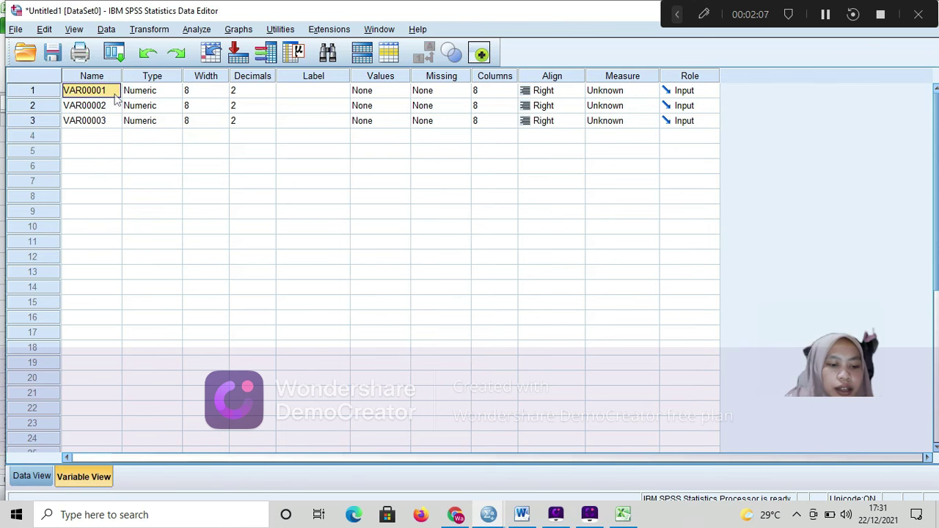
type("X1")
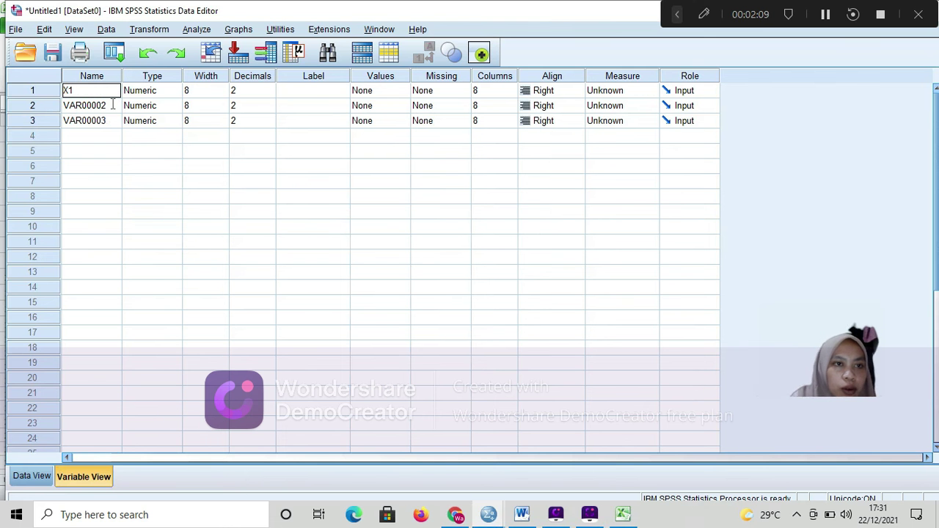
left_click(112, 105)
type("X2")
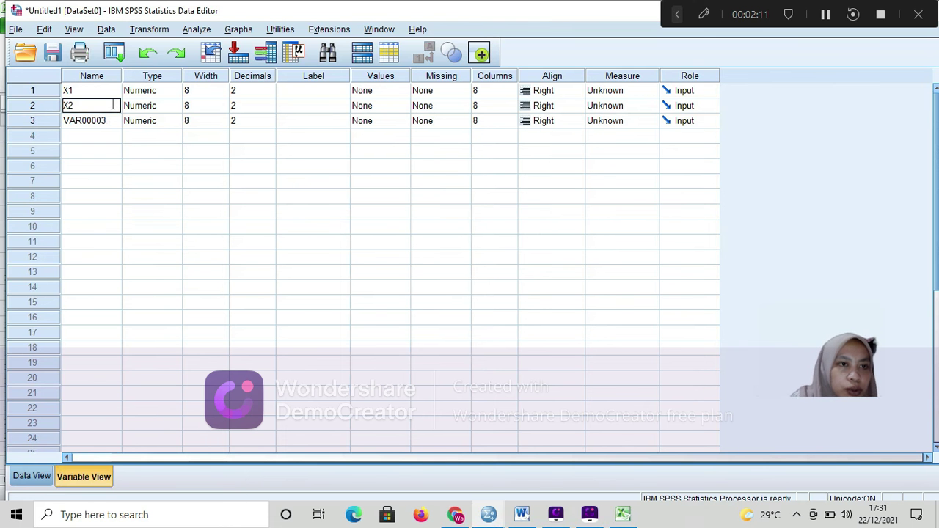
left_click(112, 121)
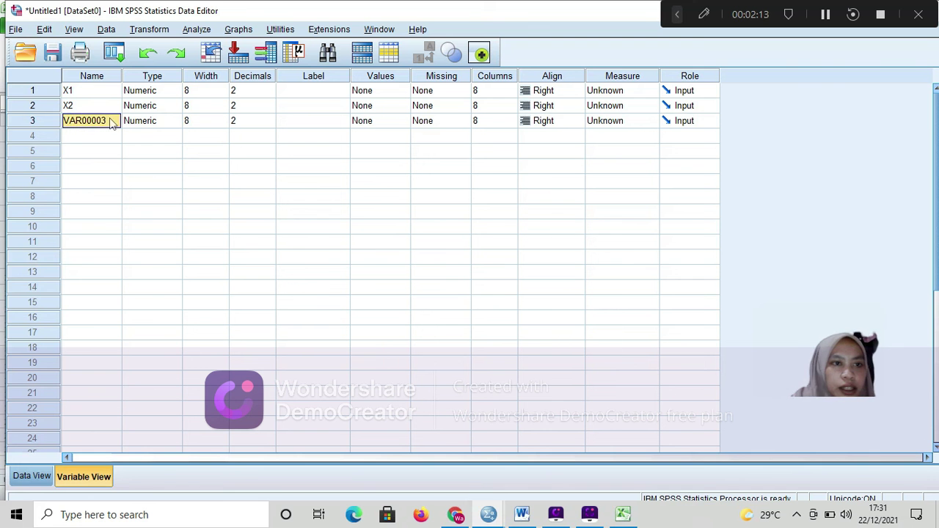
type("Y")
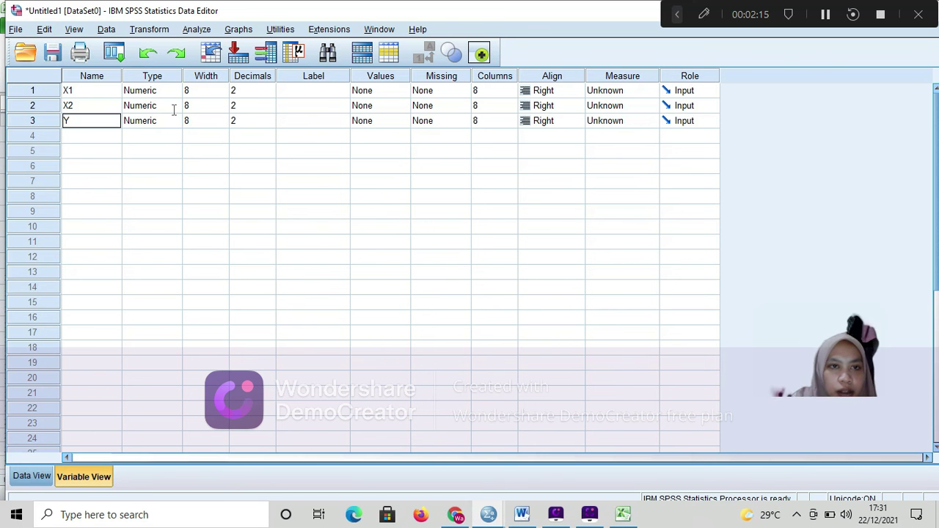
Set the number of decimals to 0 for variables X1, X2 and Y
left_click(254, 91)
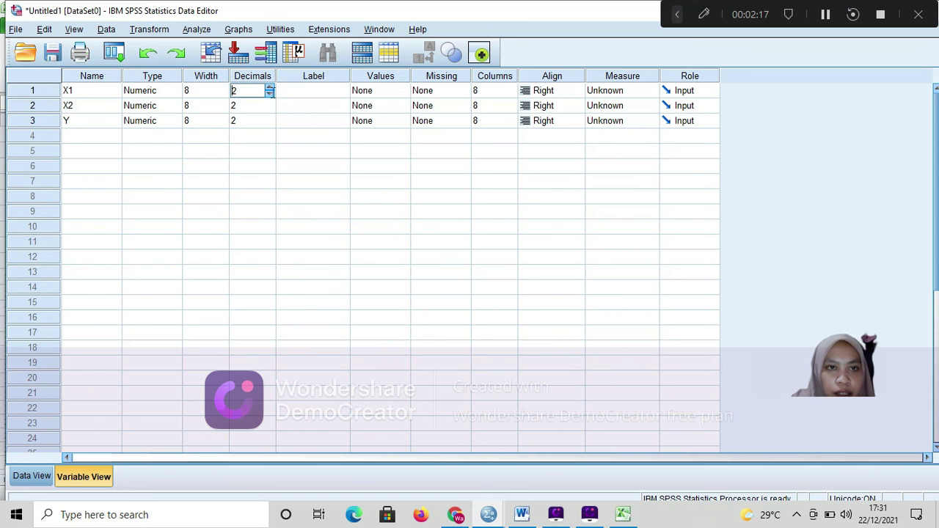
left_click(270, 93)
left_click(270, 93)
left_click(273, 107)
left_click(270, 109)
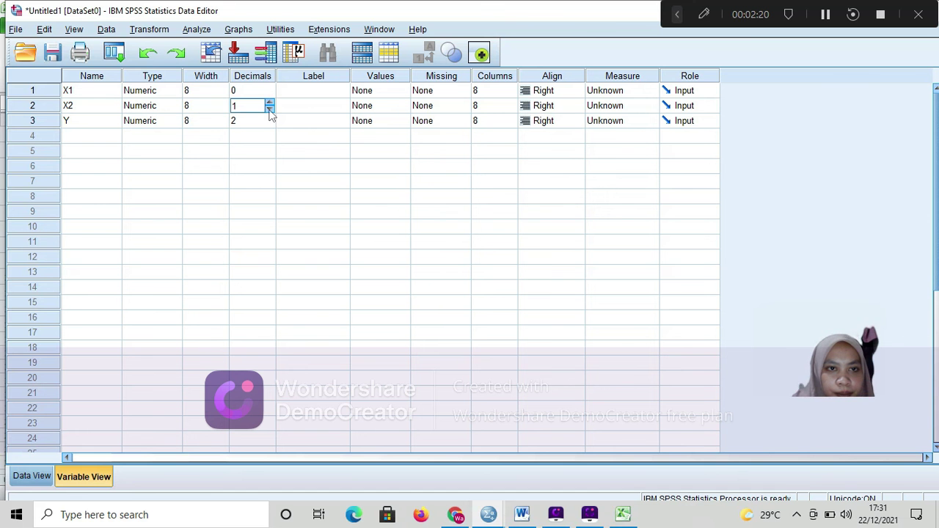
left_click(270, 110)
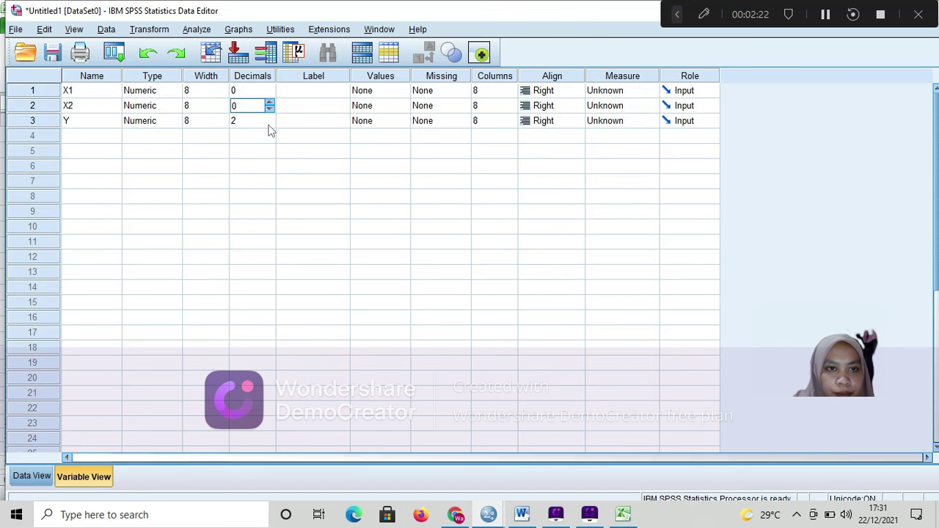
left_click(269, 122)
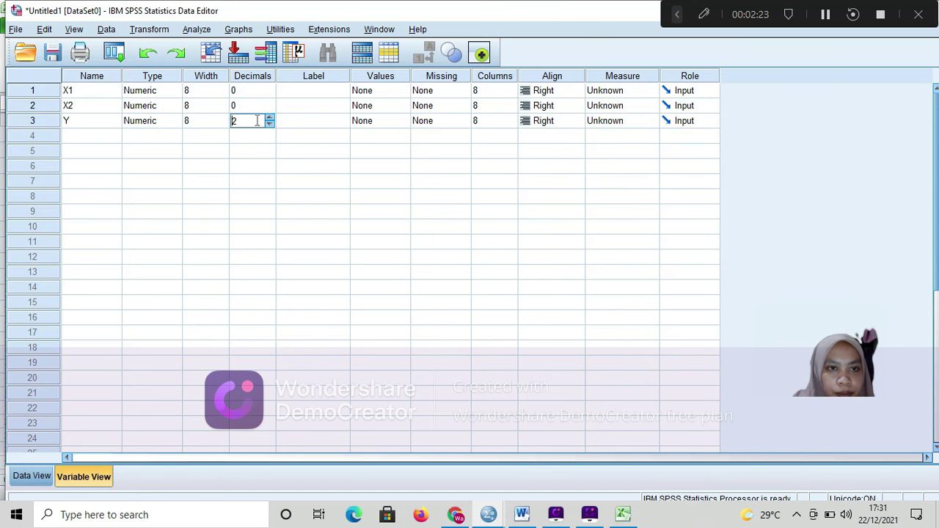
left_click(270, 125)
left_click(270, 124)
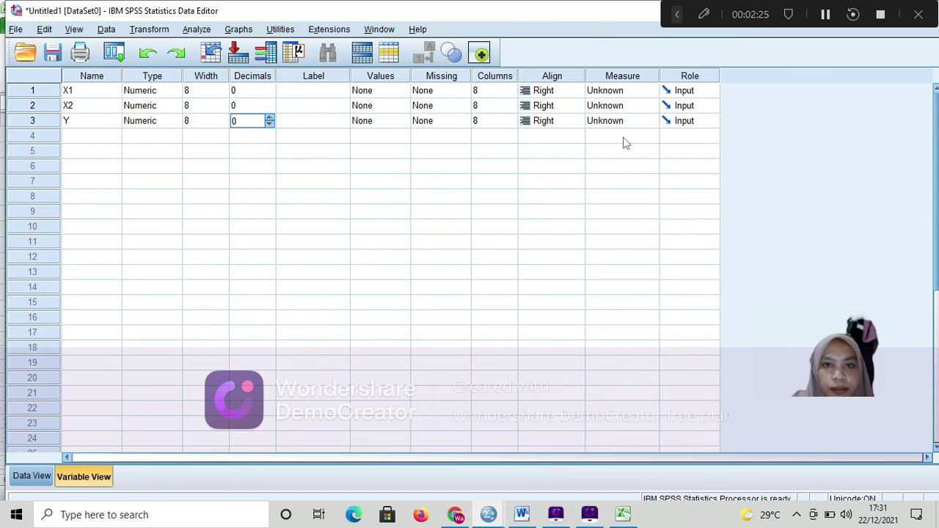
left_click(825, 15)
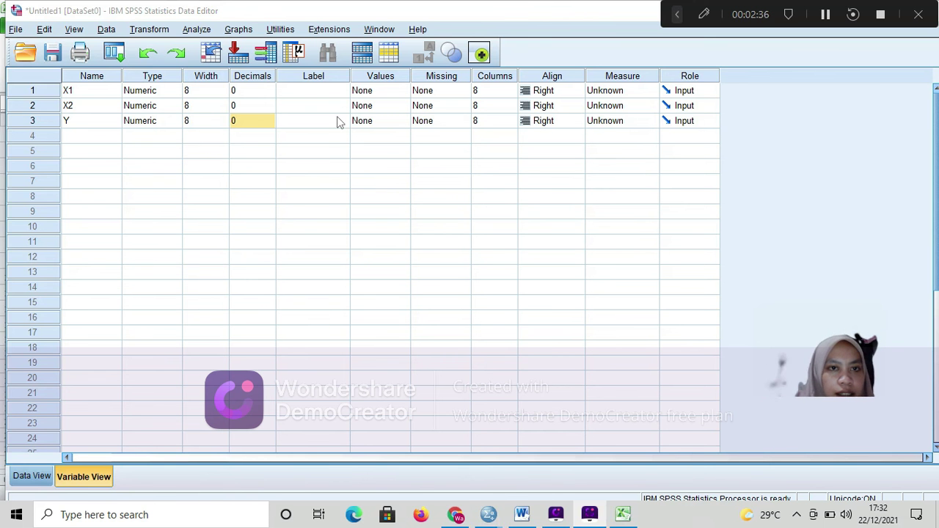
Label variable X1 as "kecerdasan", X2 as "tingkat stres" and Y as "prestasi belajar"
left_click(325, 93)
type("ke")
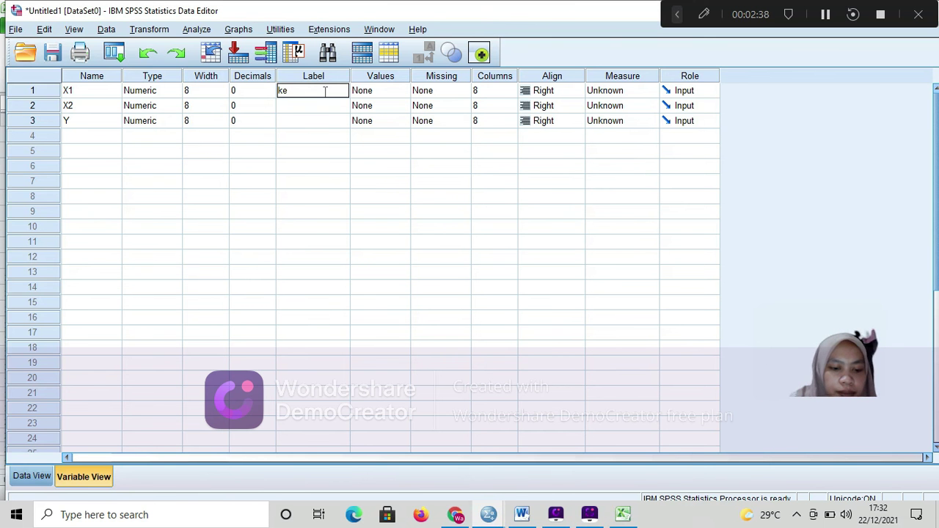
type("cerdasan")
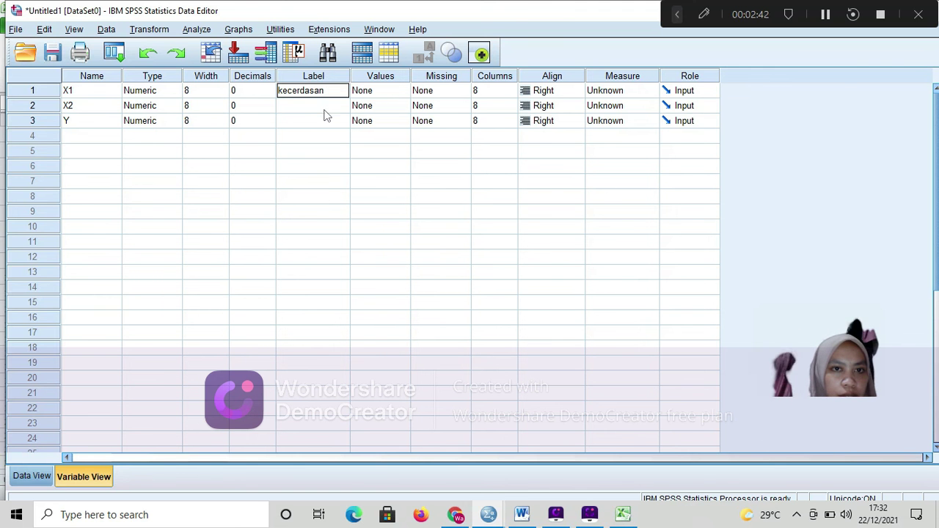
key("Return")
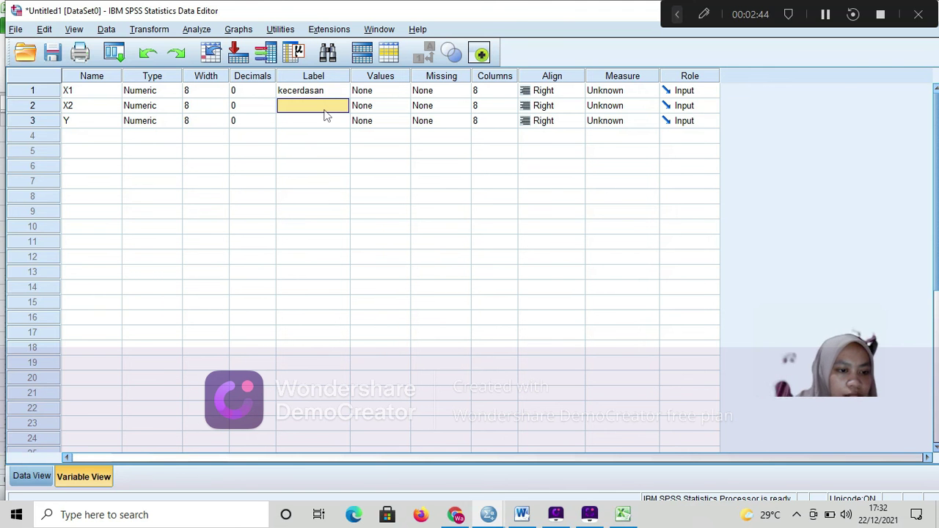
type("tingka")
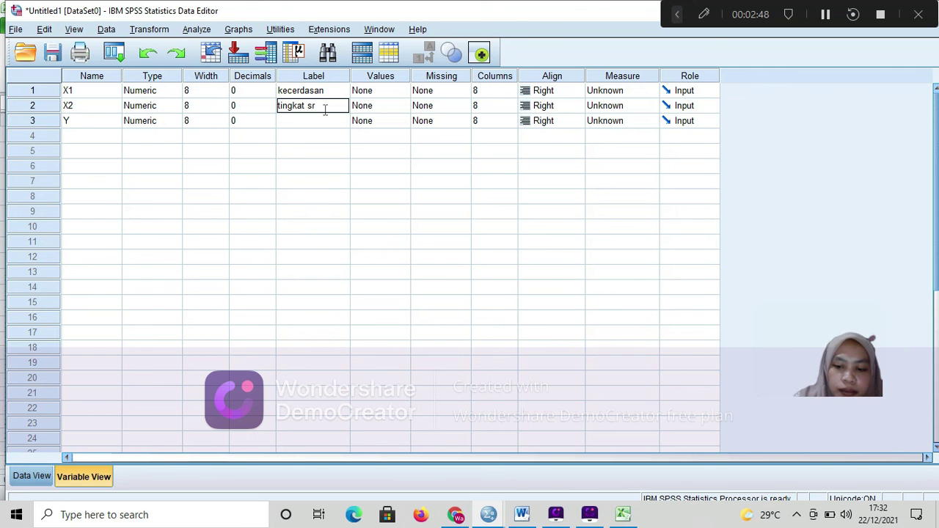
type("t stres")
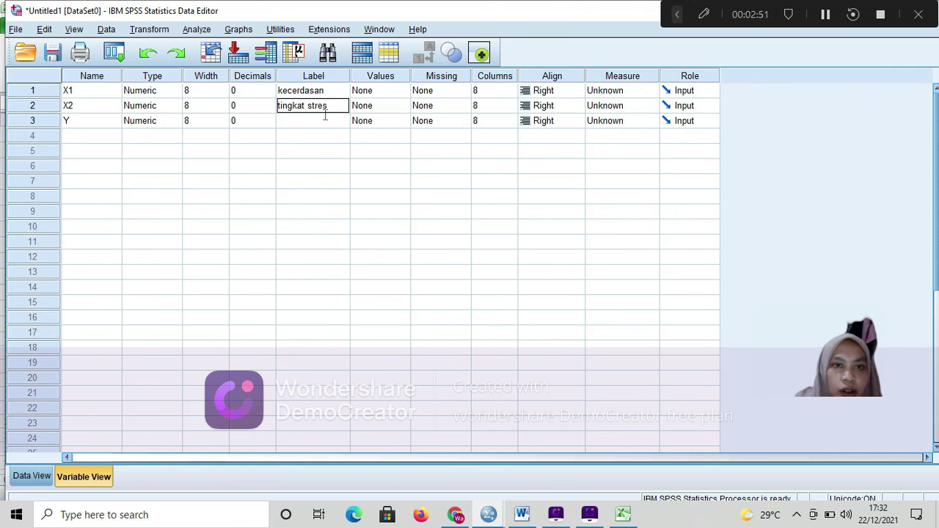
left_click(325, 122)
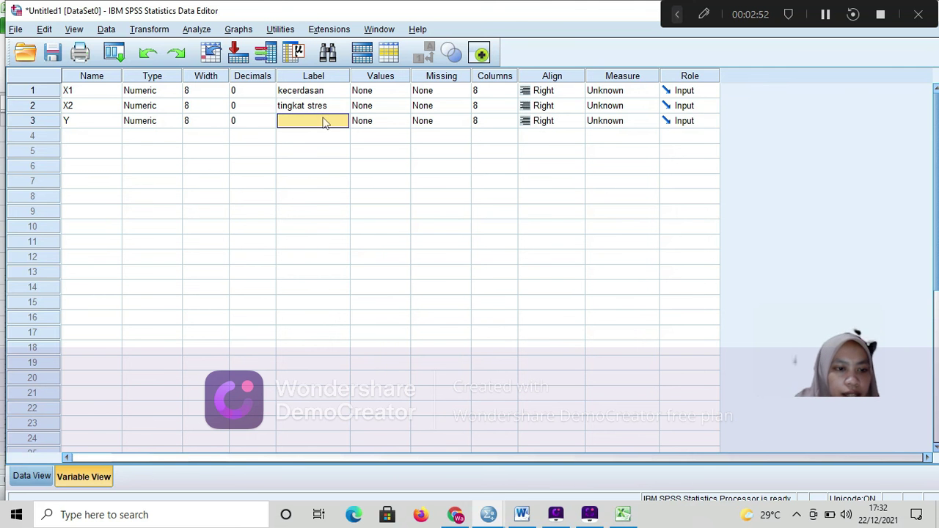
type("pt")
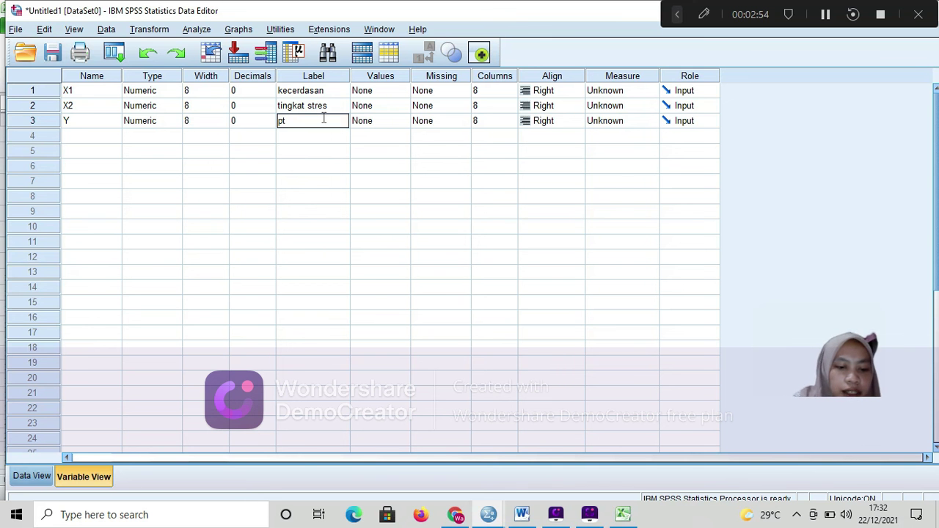
key("BackSpace")
type("rest")
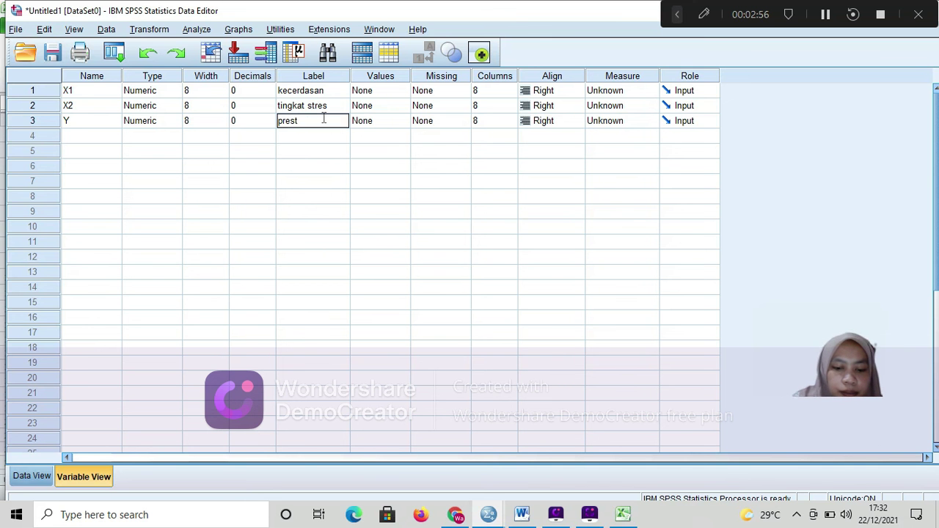
type("asi belajat")
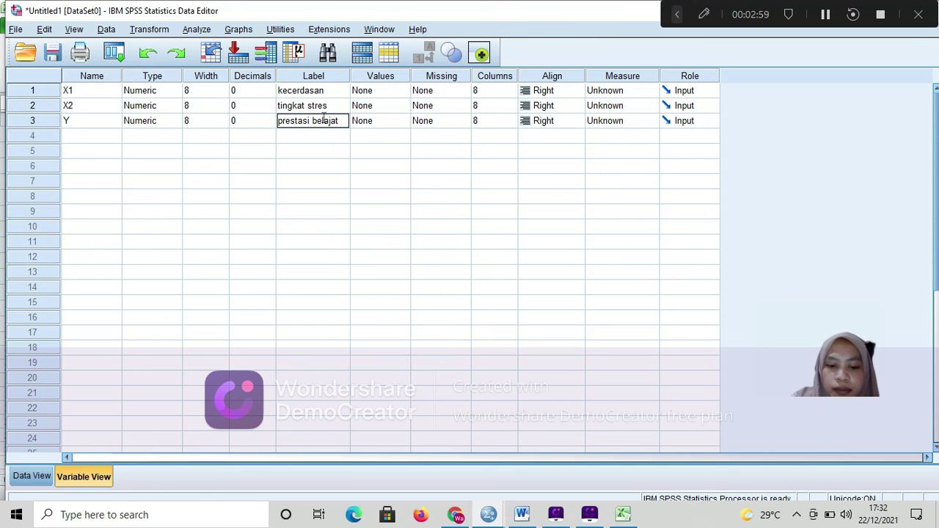
key("BackSpace")
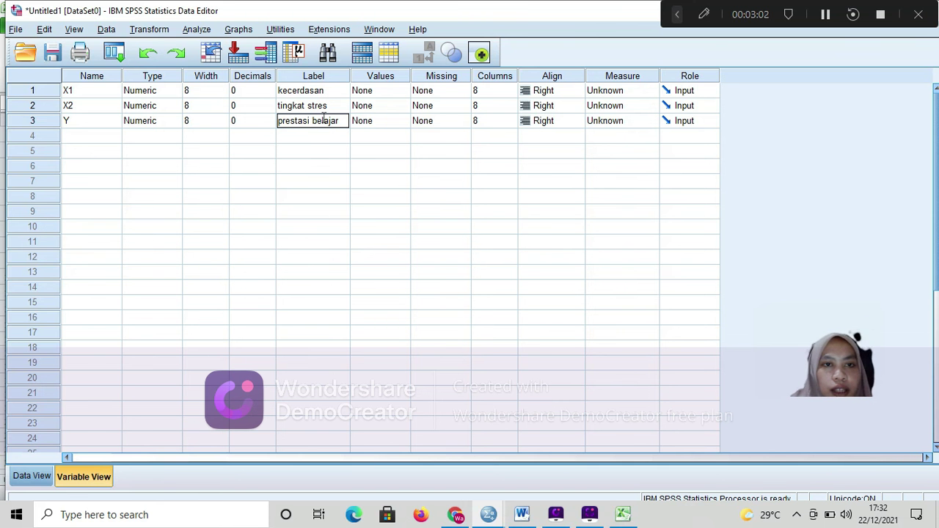
Return to the data values and open the Partial Correlations analysis settings
left_click(30, 476)
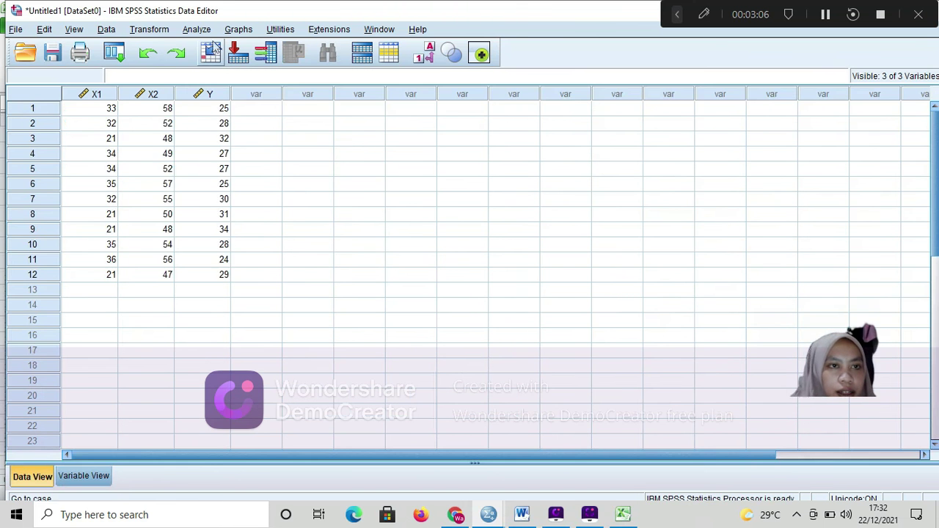
left_click(203, 30)
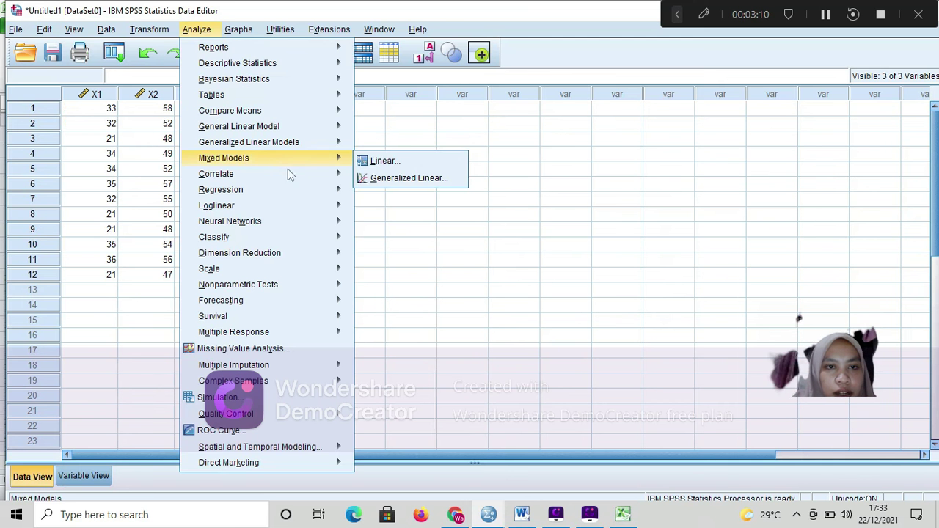
mouse_move(294, 172)
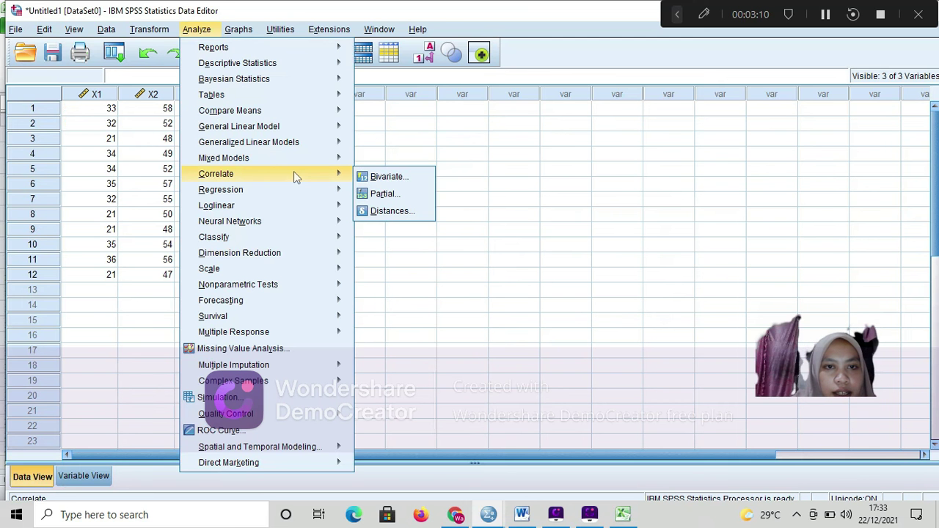
left_click(369, 195)
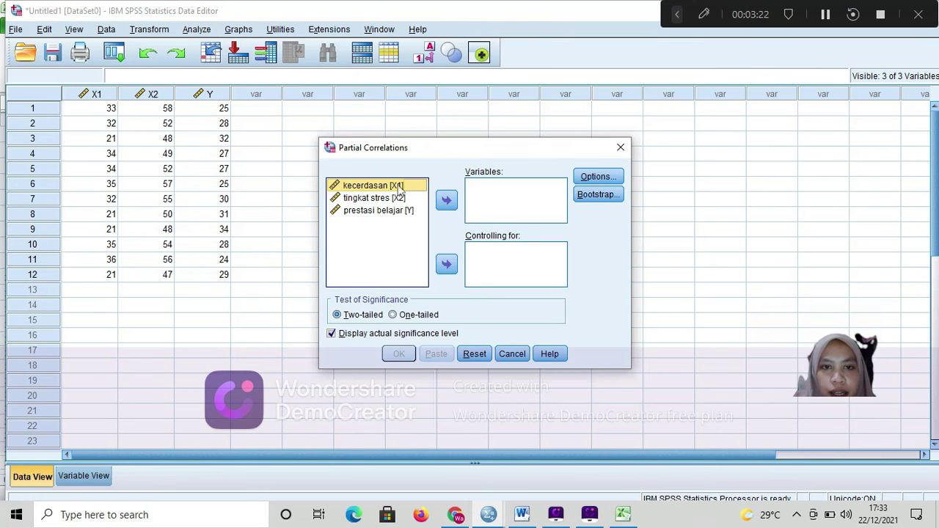
Run the partial correlation between kecerdasan [X1] and prestasi belajar [Y], controlling for tingkat stres [X2]
left_click(446, 199)
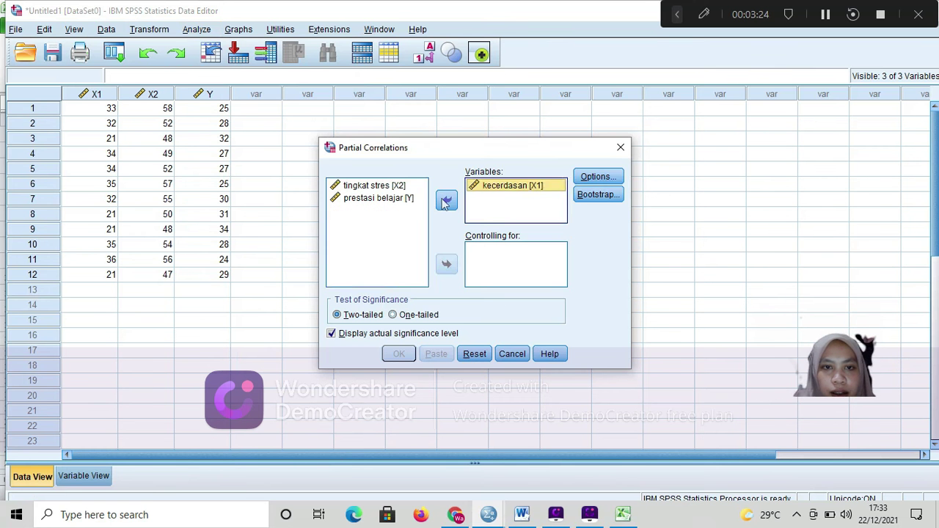
left_click(405, 200)
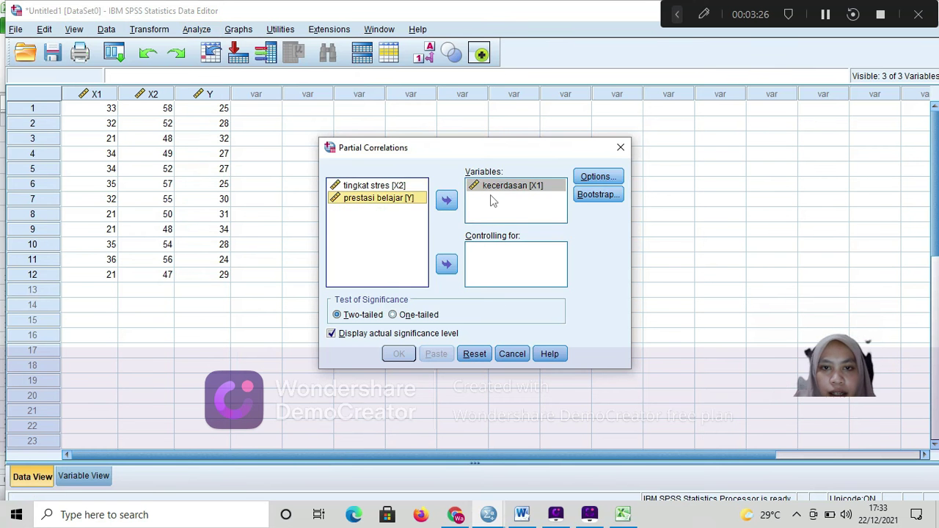
left_click(448, 201)
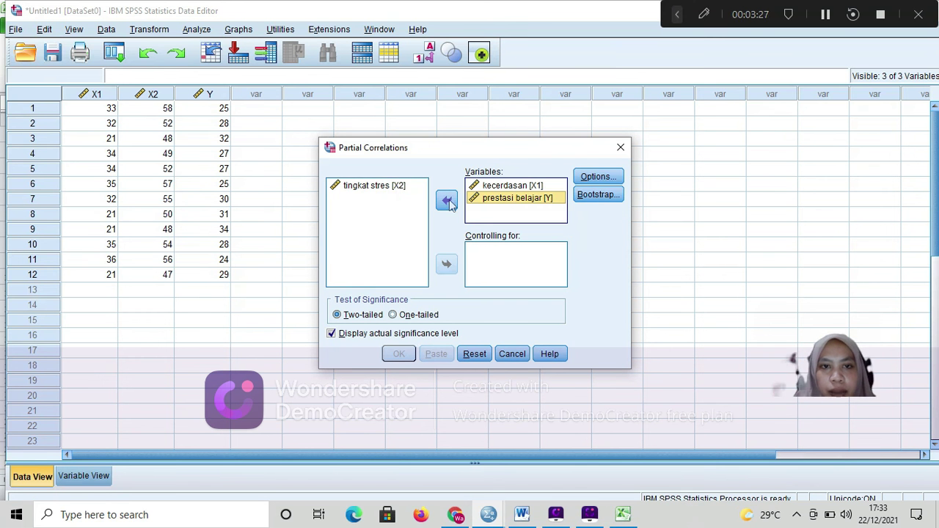
left_click(393, 188)
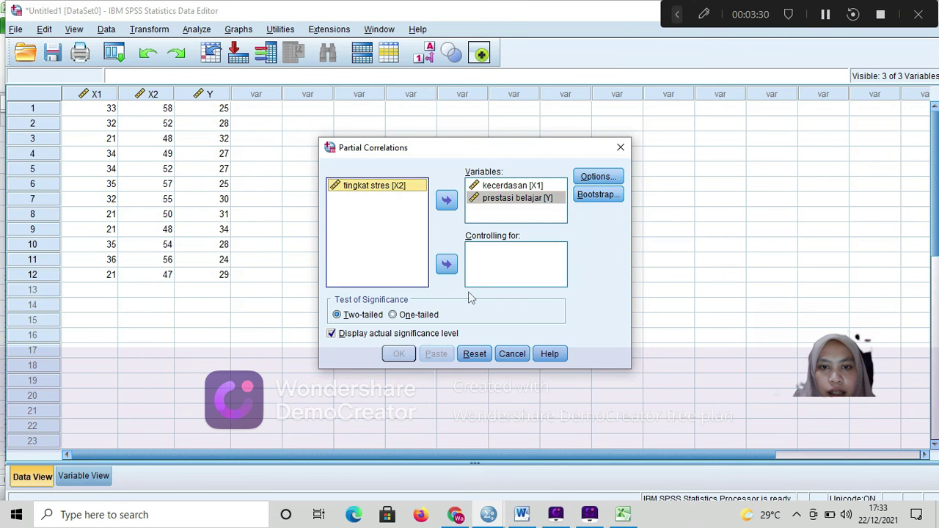
left_click(446, 265)
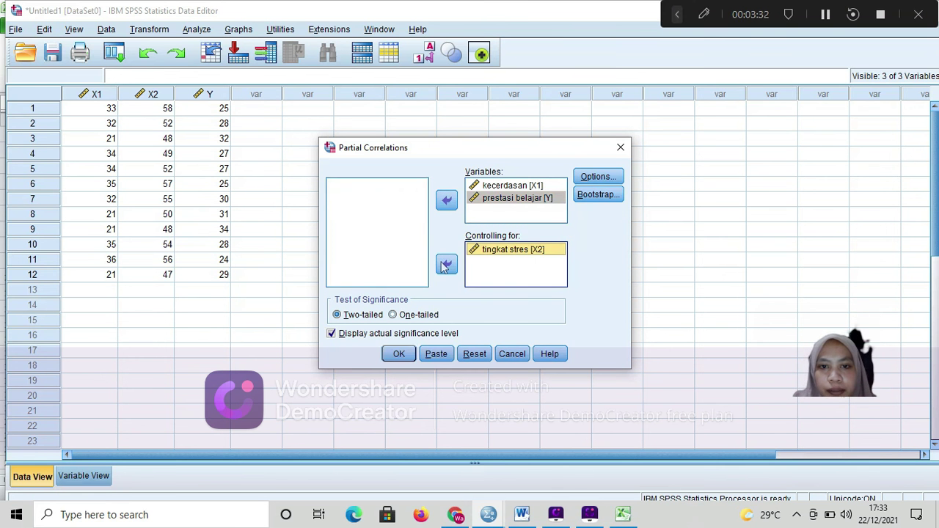
left_click(410, 356)
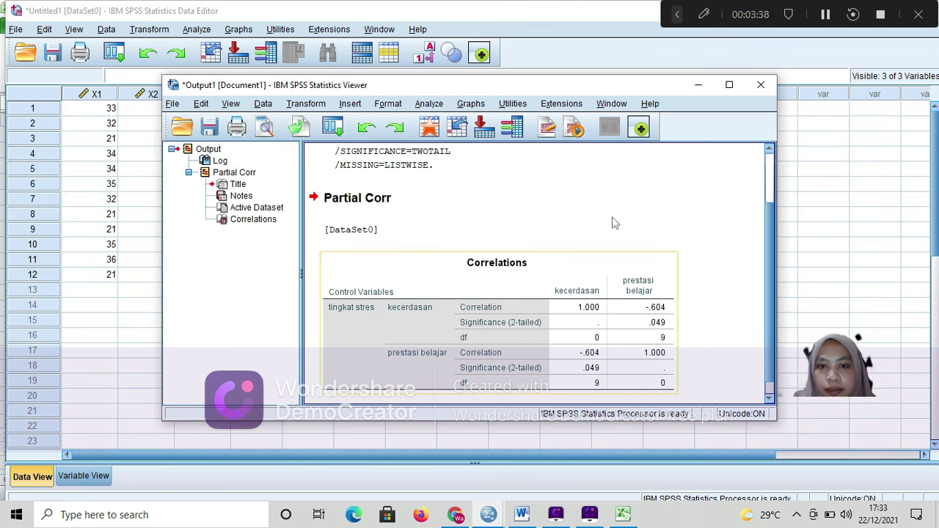
left_click(826, 14)
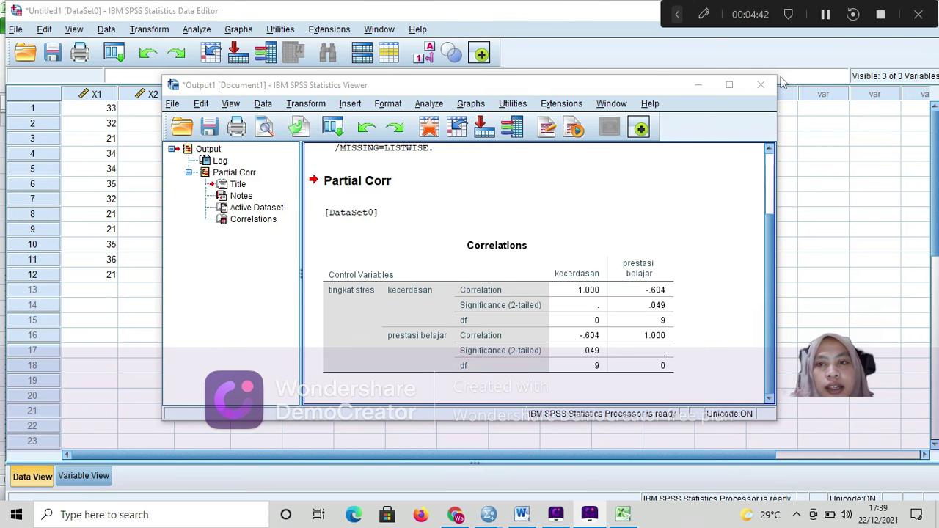
left_click(826, 14)
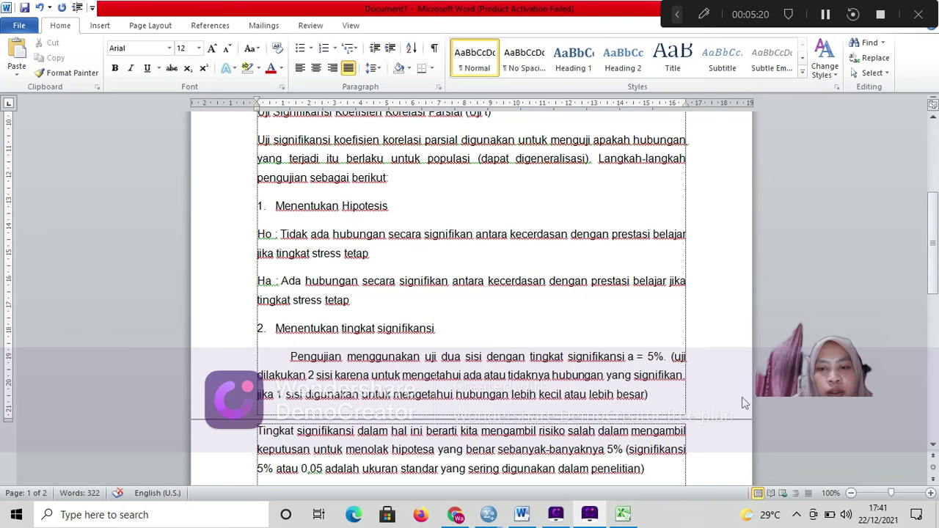
Read the partial correlation significance test in the Word document, from the hypotheses and significance level through the test criteria to the conclusion
left_click(933, 444)
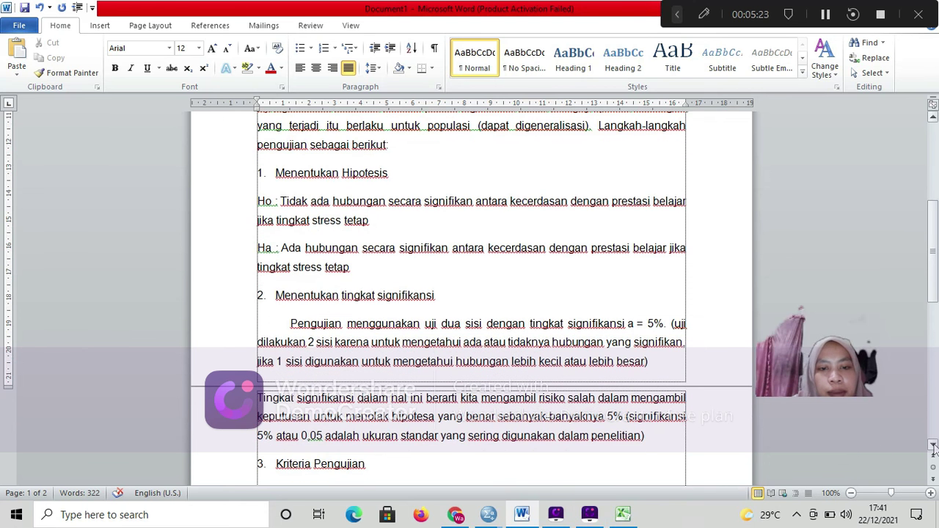
left_click(933, 444)
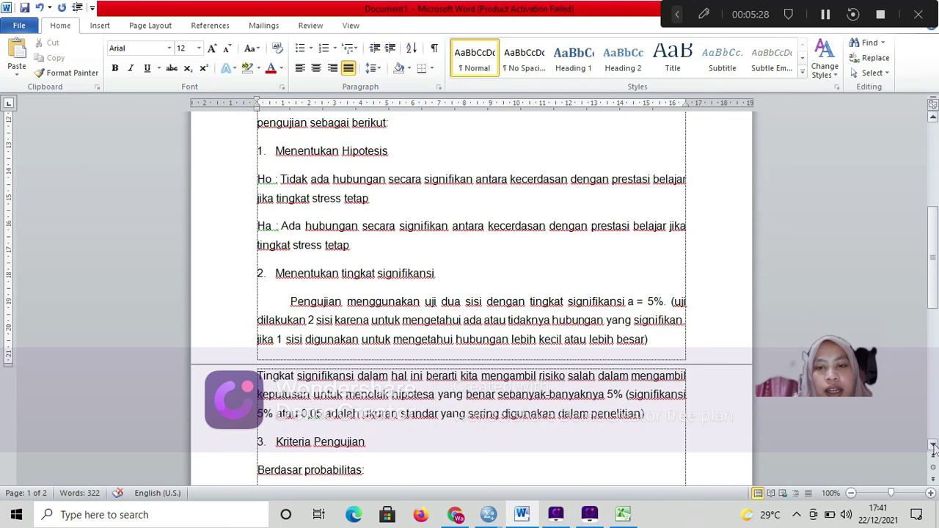
left_click(934, 445)
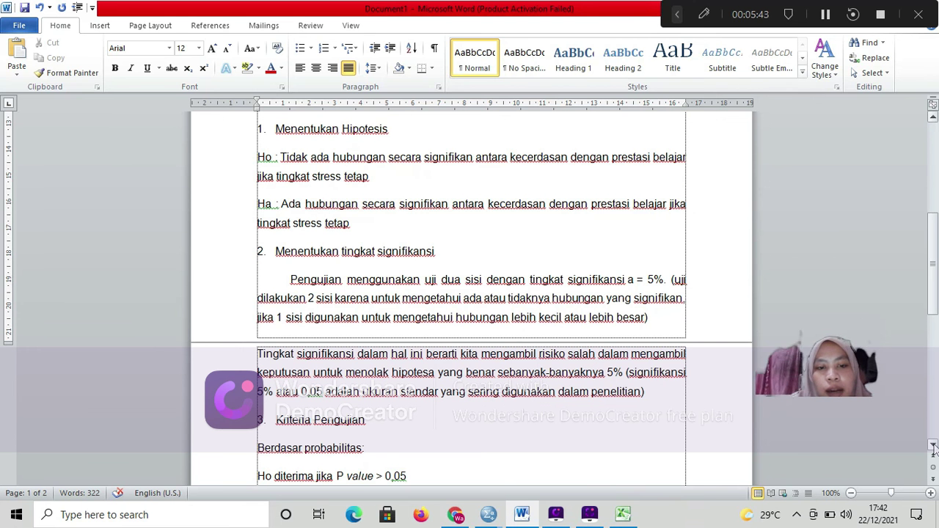
left_click(933, 446)
left_click(933, 446)
left_click(933, 446)
left_click(933, 446)
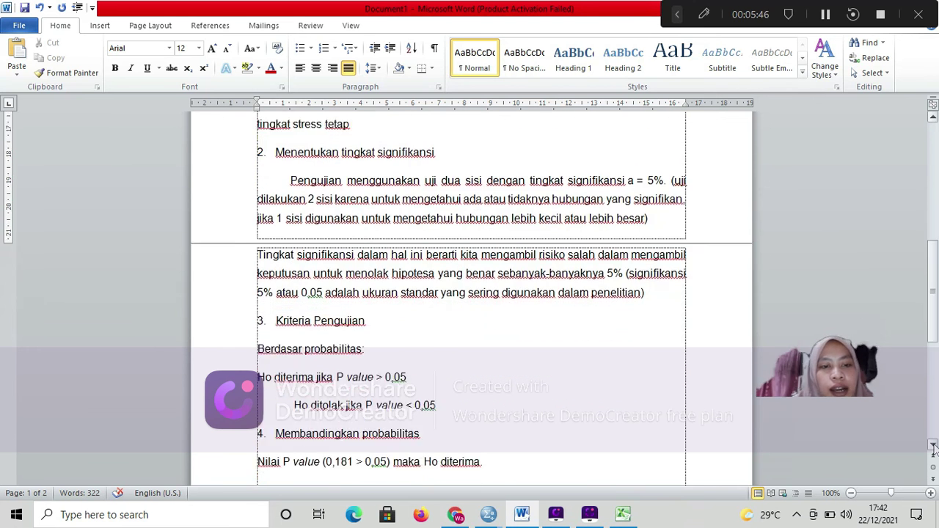
left_click(933, 446)
left_click(933, 446)
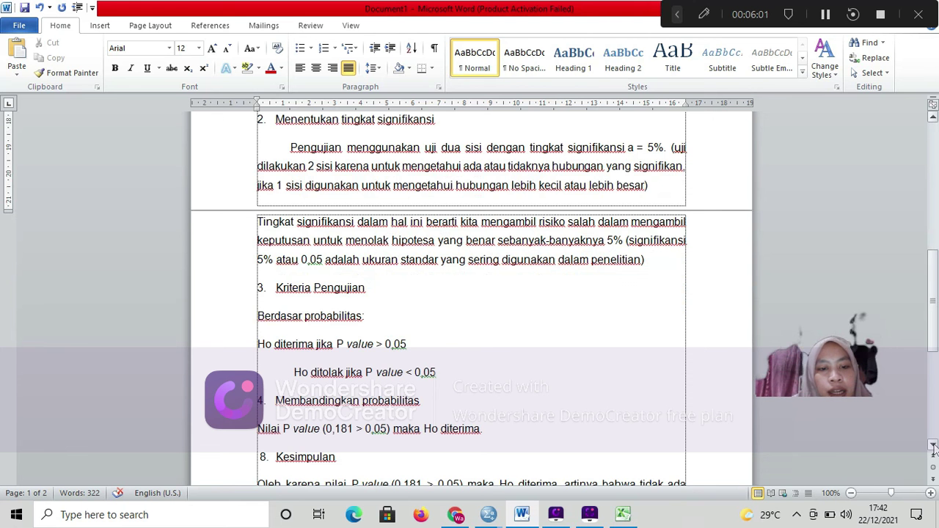
left_click(933, 446)
left_click(933, 445)
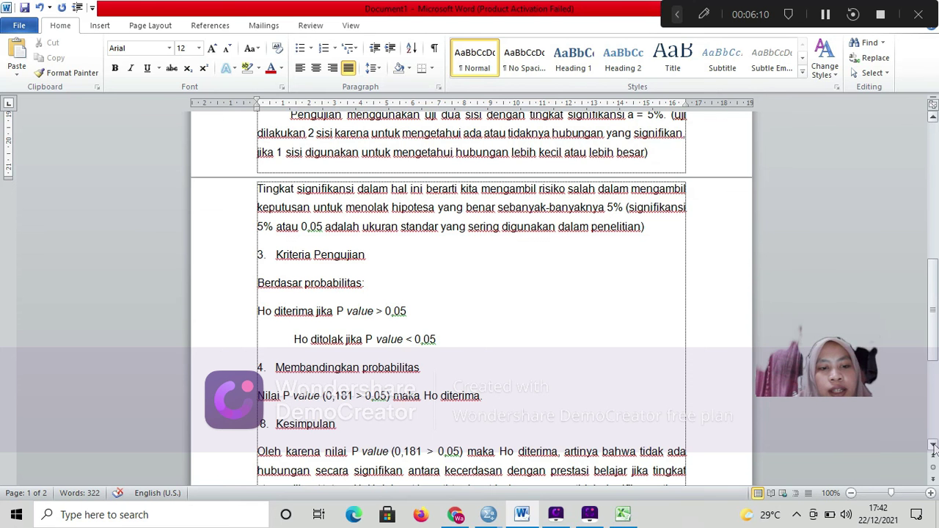
left_click(933, 446)
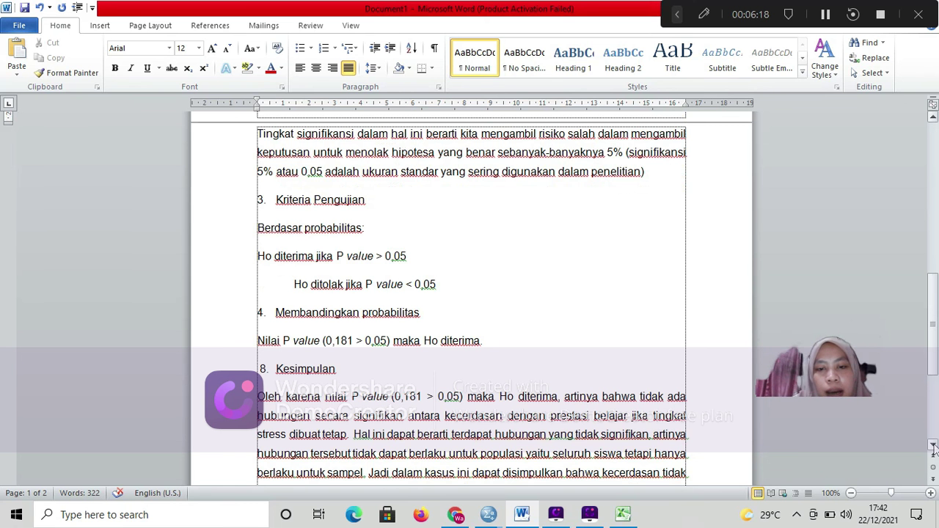
left_click(933, 446)
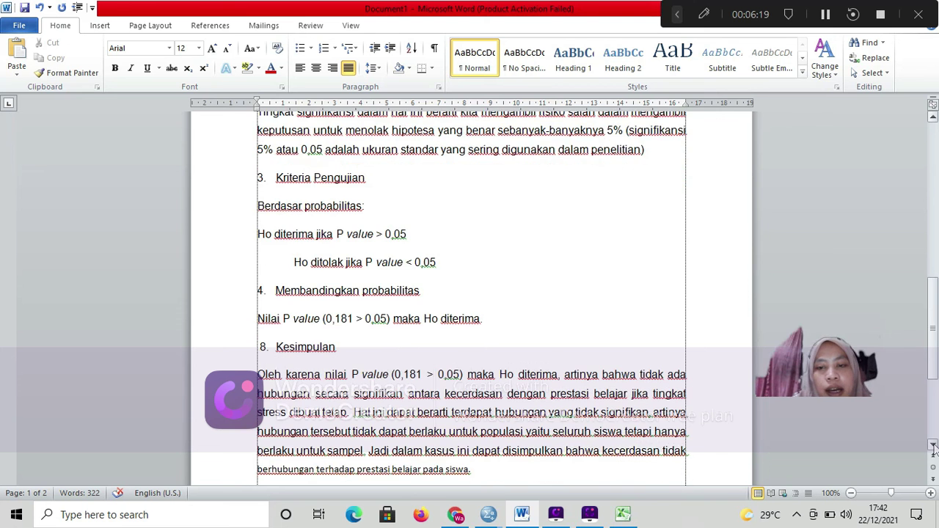
left_click(933, 446)
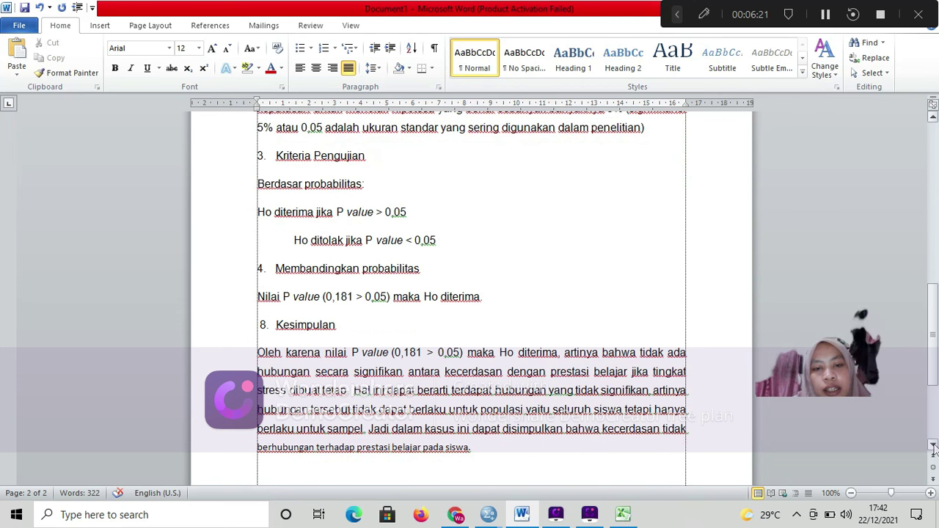